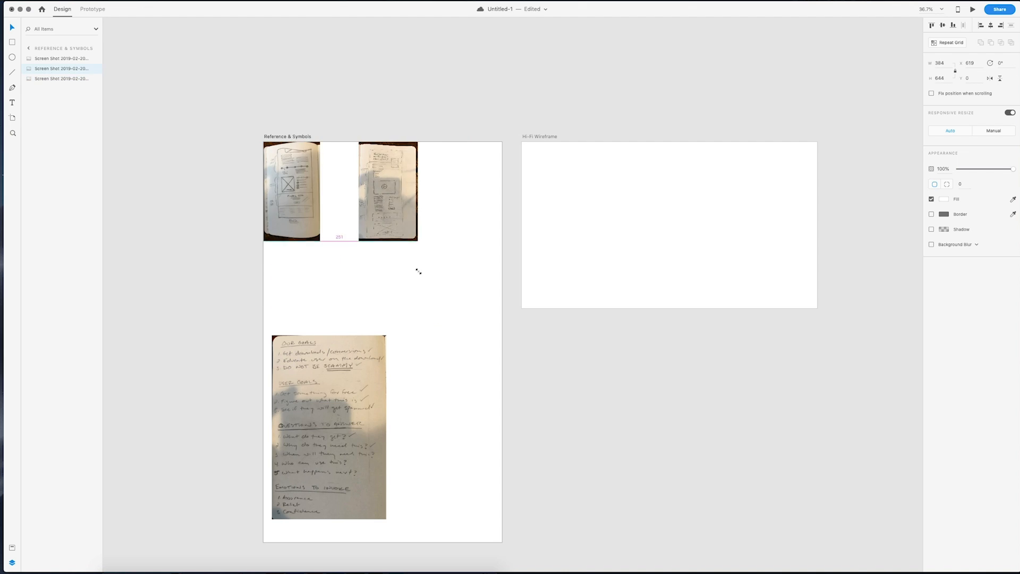
# - Move the handwritten notes photo up between the two sketch photos, scale it to their height, and close the gap in the row
pyautogui.moveTo(343, 396); pyautogui.dragTo(355, 219)
pyautogui.moveTo(397, 342); pyautogui.dragTo(345, 274)
pyautogui.moveTo(386, 237); pyautogui.dragTo(379, 238)
pyautogui.click(640, 216)
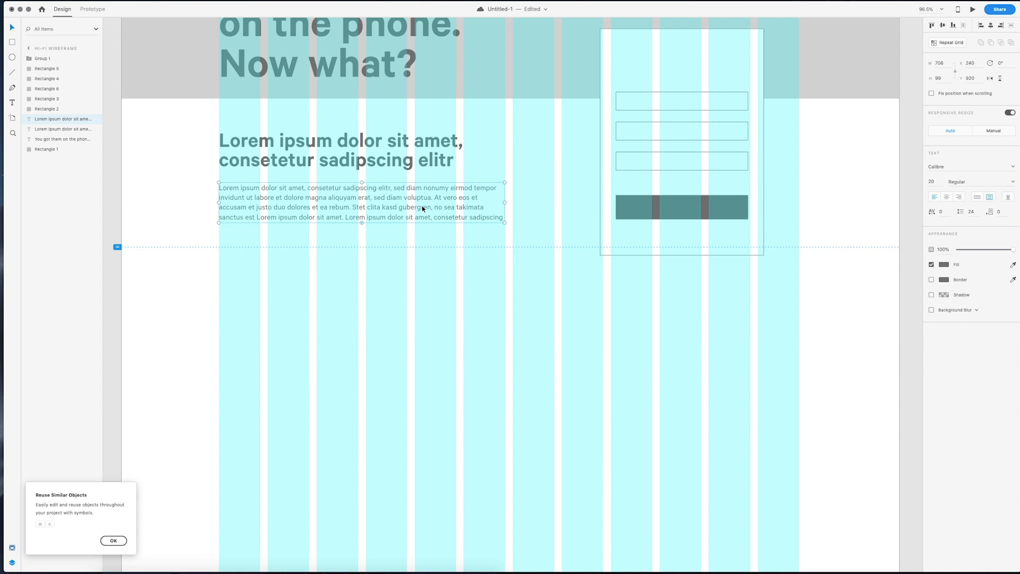
# - Duplicate the body paragraph beneath itself and replace its text with four "• Bullet Item goes here." lines
pyautogui.press('super+v')
pyautogui.doubleClick(333, 240)
pyautogui.press('super+a')
pyautogui.write('• Bullet')
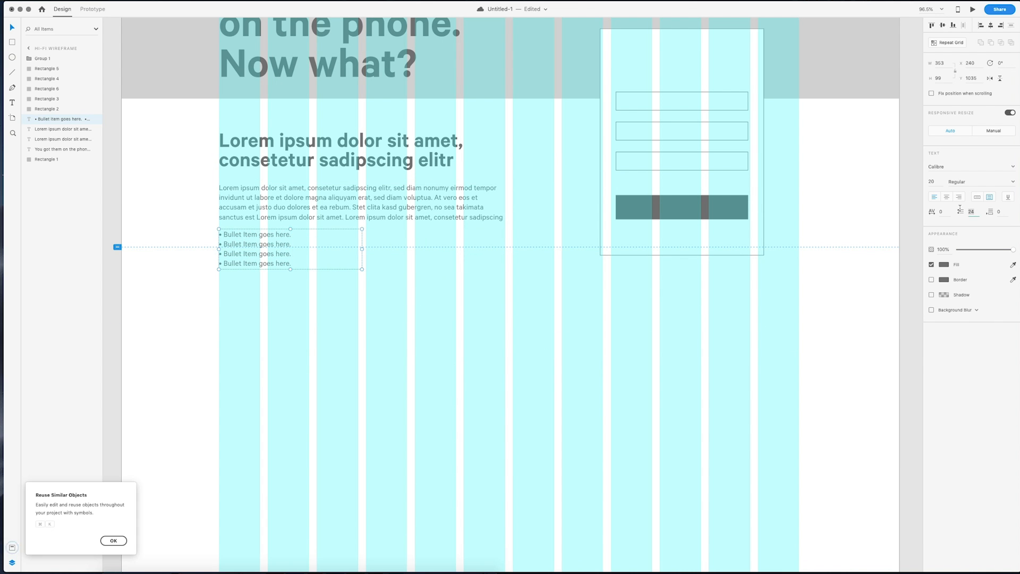
# - Increase the line spacing of the bullet list below the body paragraph
pyautogui.click(974, 211)
pyautogui.write('28')
pyautogui.press('Return')
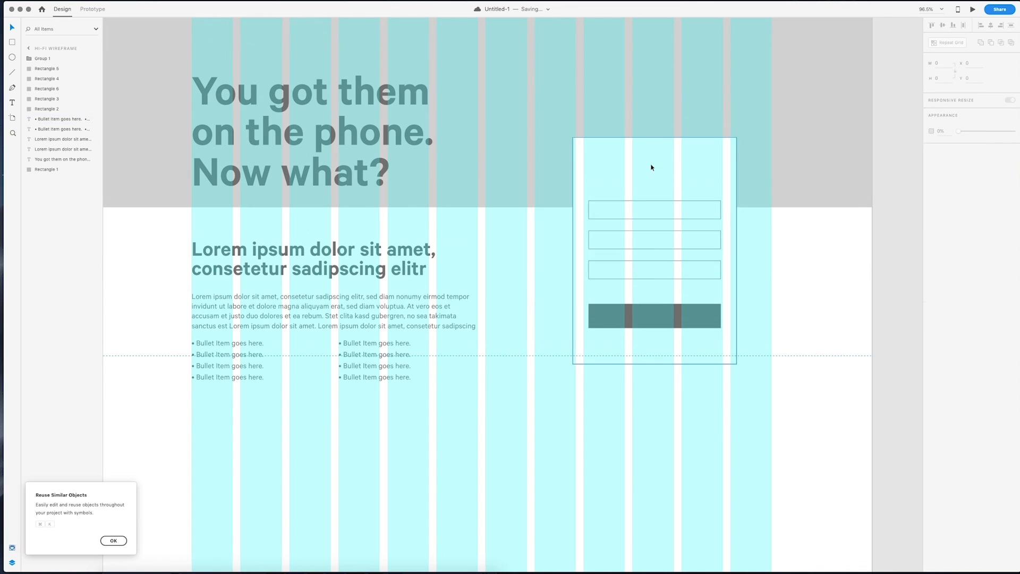
# - Move the form card slightly up over the grey hero background
pyautogui.moveTo(574, 137); pyautogui.dragTo(570, 121)
pyautogui.scroll(-5, 680, 183)
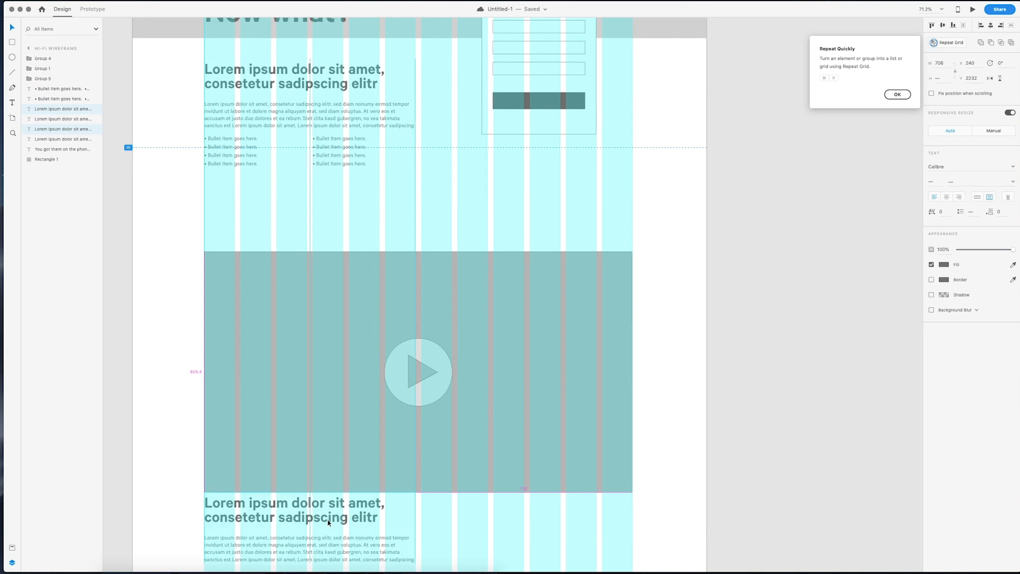
# - Narrow the duplicated heading's text box below the video placeholder to a width of 464, ending at the last grid column
pyautogui.scroll(-4, 298, 363)
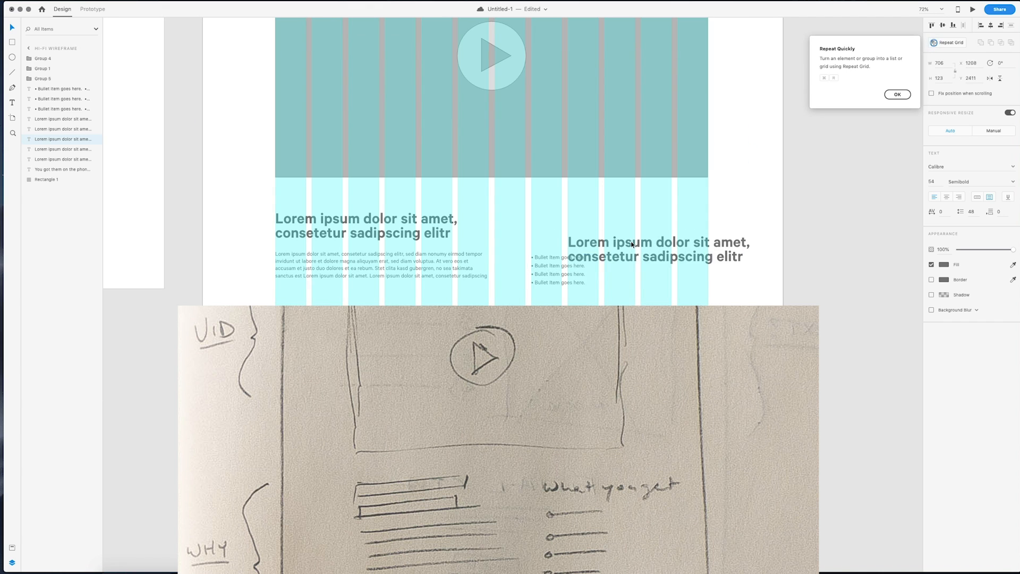
pyautogui.moveTo(751, 251); pyautogui.dragTo(724, 250)
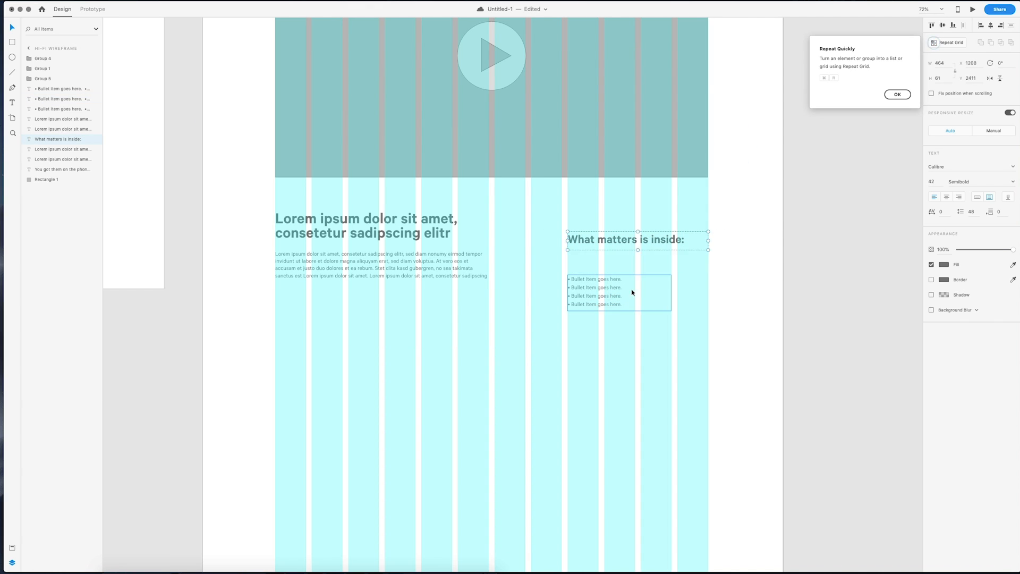
# - Position the bullet list under the "What matters is inside:" heading and set its text to size 28 with wider line spacing
pyautogui.moveTo(632, 292); pyautogui.dragTo(619, 315)
pyautogui.click(932, 181)
pyautogui.write('28')
pyautogui.press('Return')
pyautogui.click(973, 212)
pyautogui.write('36')
pyautogui.press('Return')
pyautogui.press('Return')
pyautogui.moveTo(614, 283); pyautogui.dragTo(612, 293)
pyautogui.click(615, 224)
pyautogui.click(643, 239)
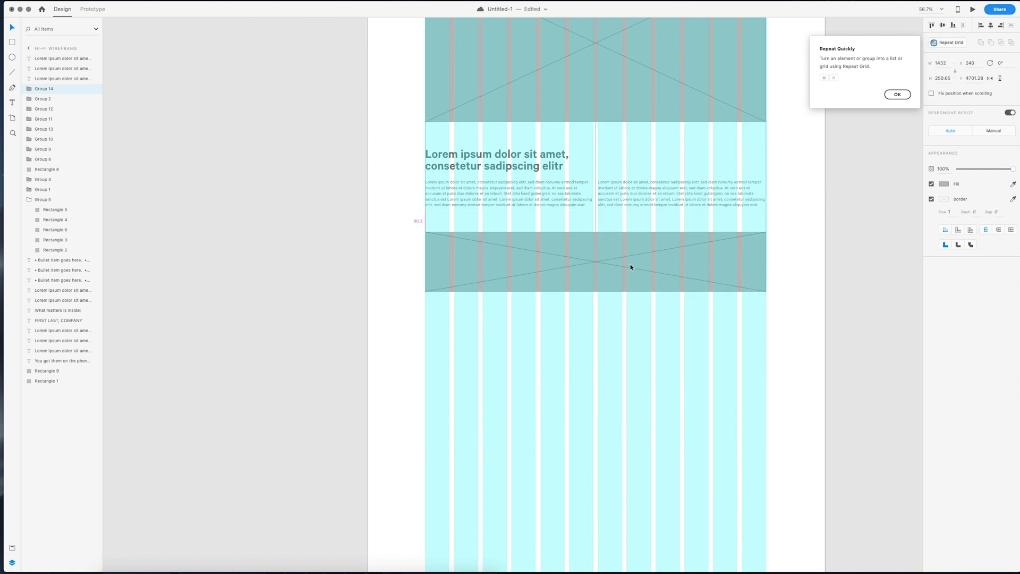
# - Place a copy of the centred testimonial heading on the image placeholder below the two-column text
pyautogui.scroll(3, 630, 267)
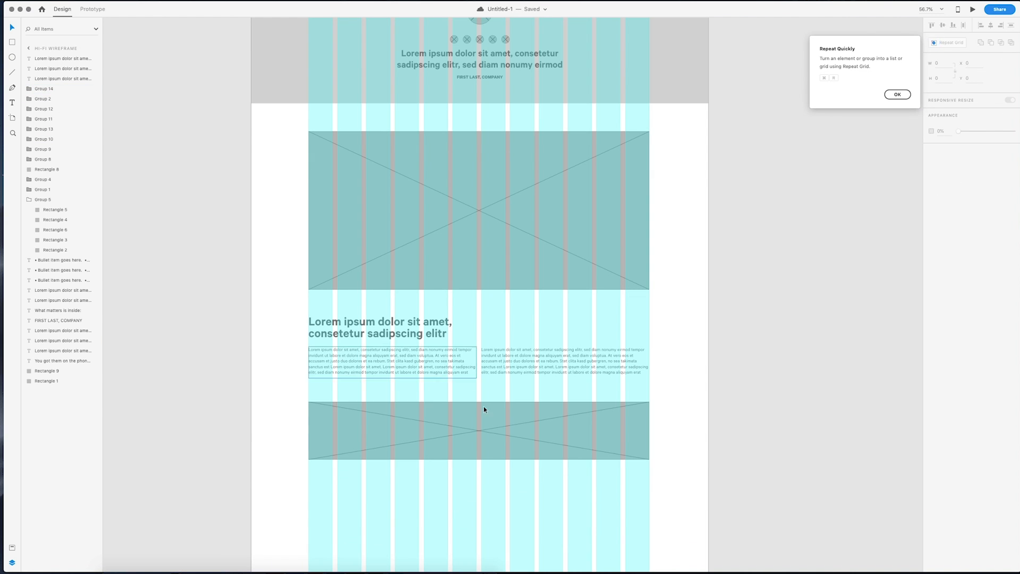
pyautogui.click(519, 59)
pyautogui.moveTo(519, 59); pyautogui.dragTo(512, 426)
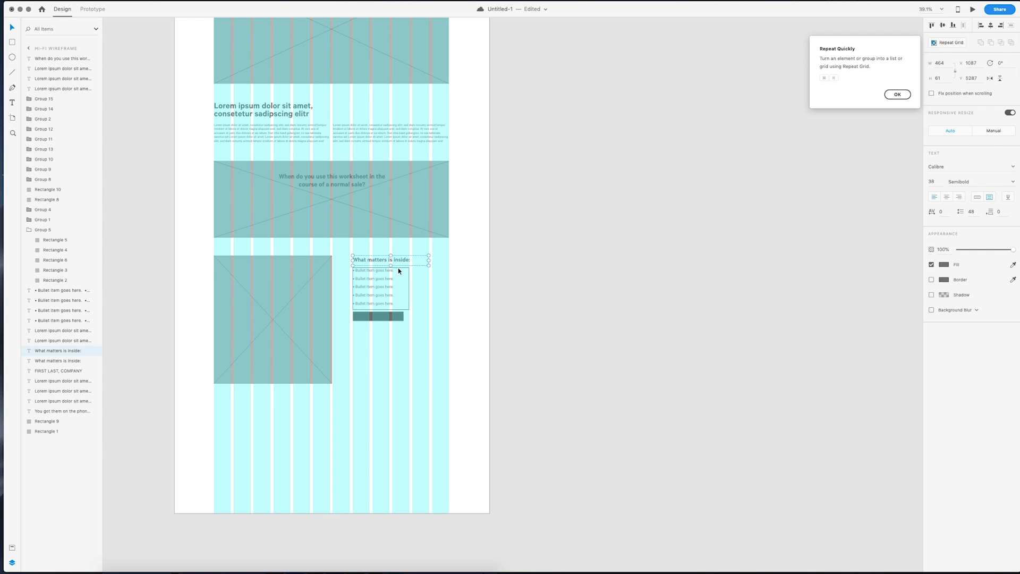
pyautogui.scroll(5, 397, 268)
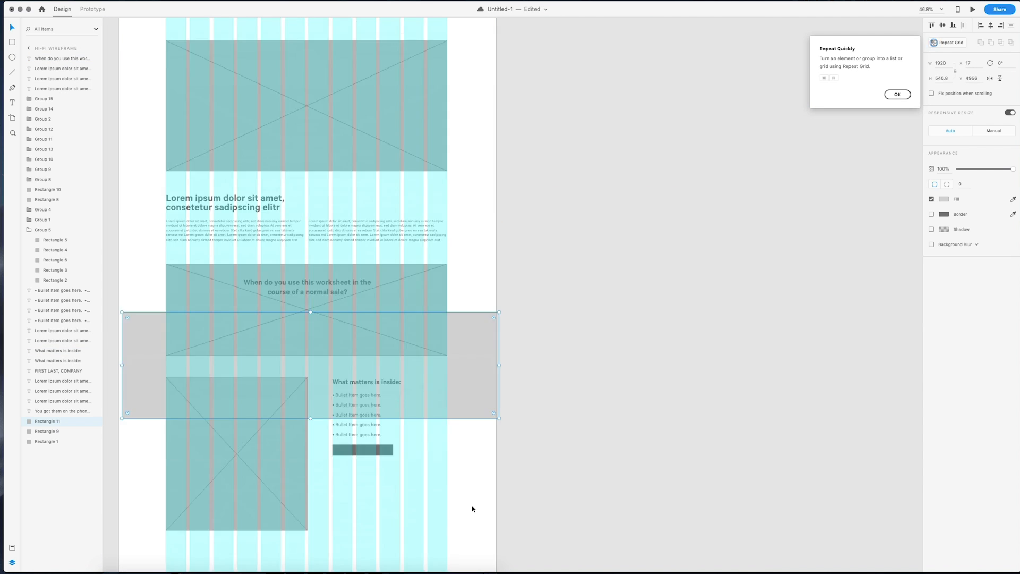
pyautogui.scroll(-5, 476, 451)
pyautogui.scroll(-5, 313, 210)
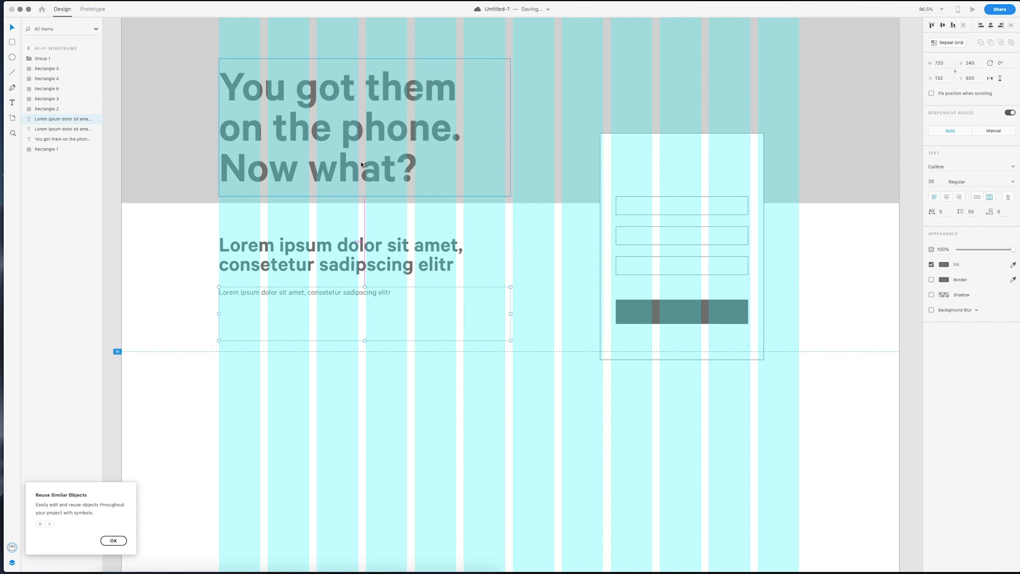
# - Fill the body text box below the subheading with standard Latin Lorem Ipsum, including line breaks and no ending punctuation mark
pyautogui.press('alt+shift+super+l')
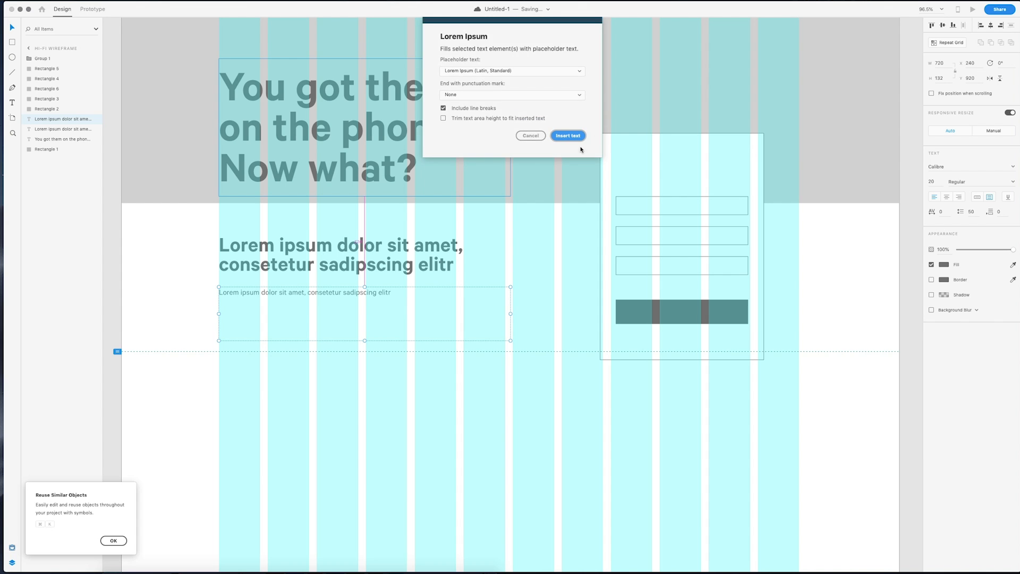
pyautogui.click(568, 135)
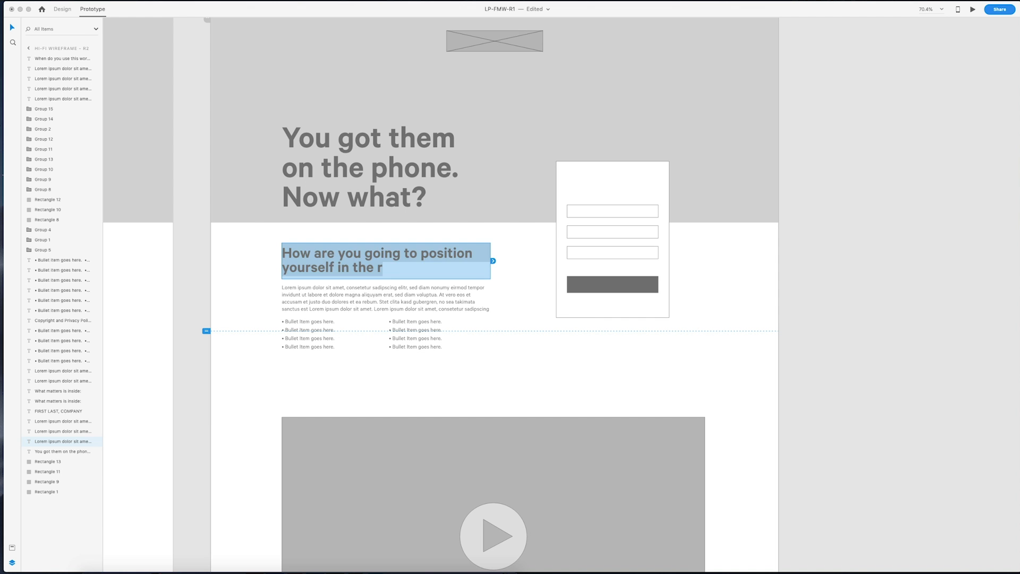
# - Rewrite the heading below the hero as "Are you actually prepared to position yourself as an expert?" and select the paragraph beneath it
pyautogui.write('How do you position yourself as an exper')
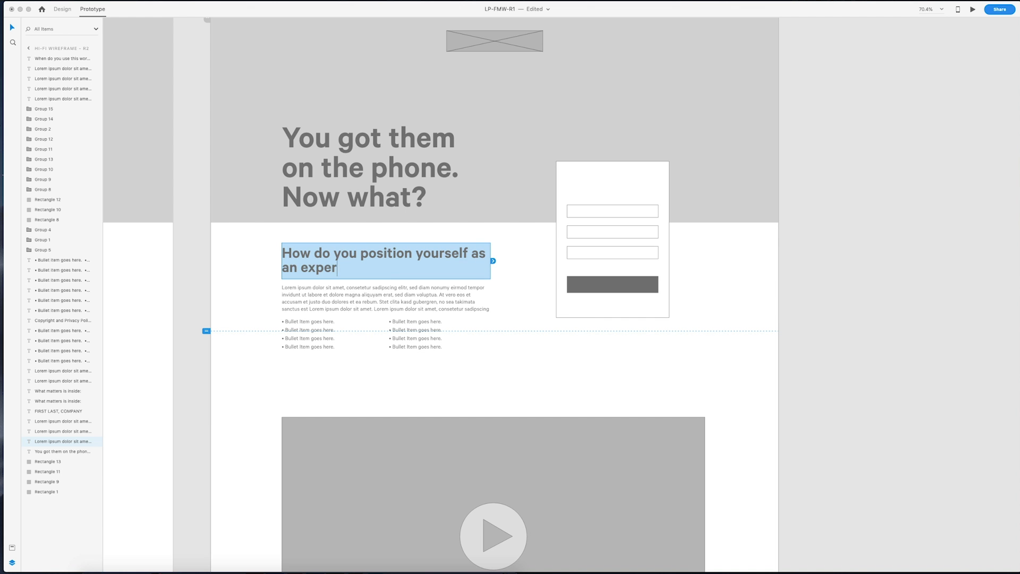
pyautogui.write('Are you actually prepared to')
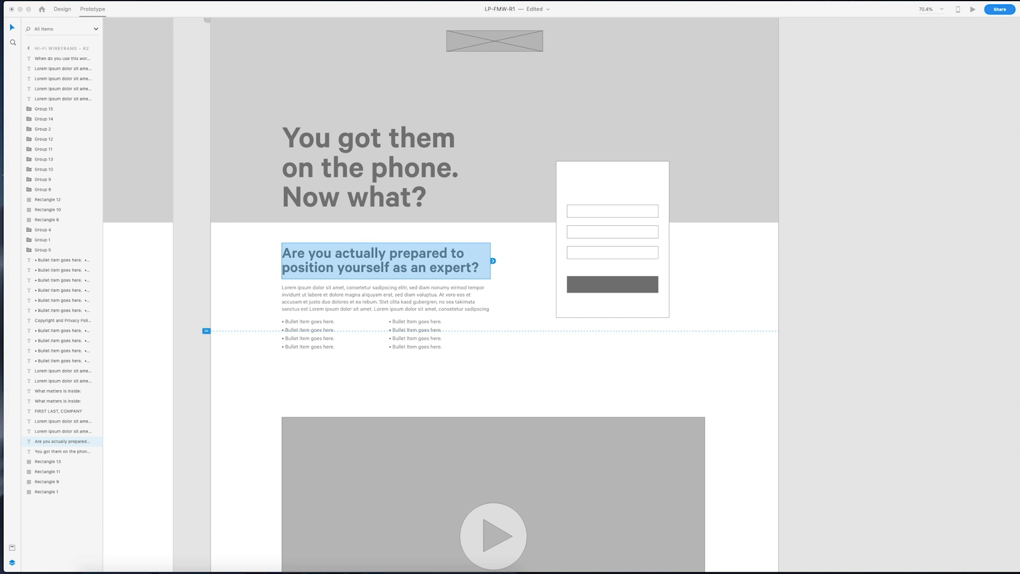
pyautogui.moveTo(282, 288); pyautogui.dragTo(380, 352)
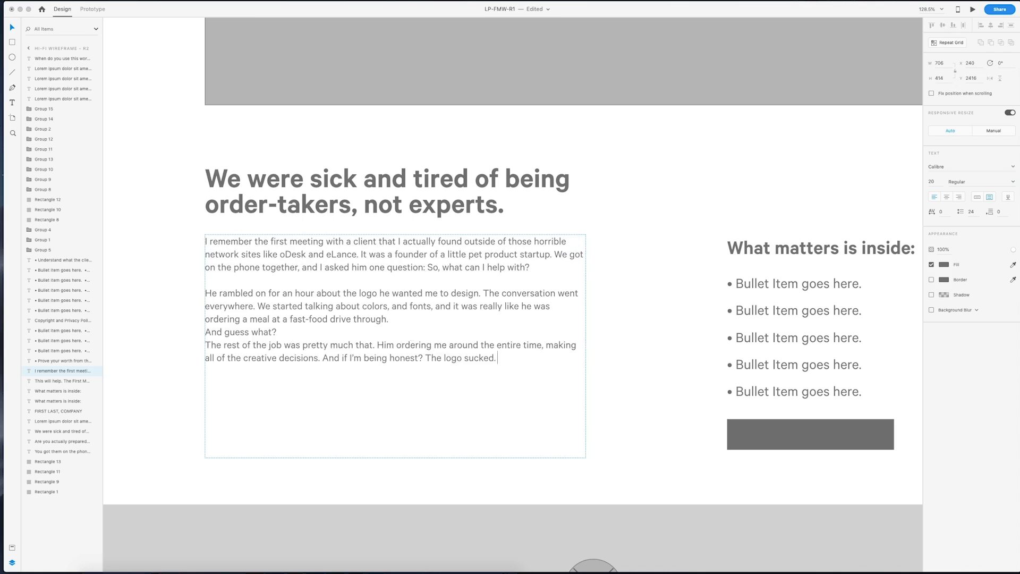
# - Separate "And guess what?" with blank lines and reword the following paragraph to "He ordered me around the entire time"
pyautogui.press('Return')
pyautogui.press('Return')
pyautogui.write('He ordered me')
pyautogui.press('Escape')
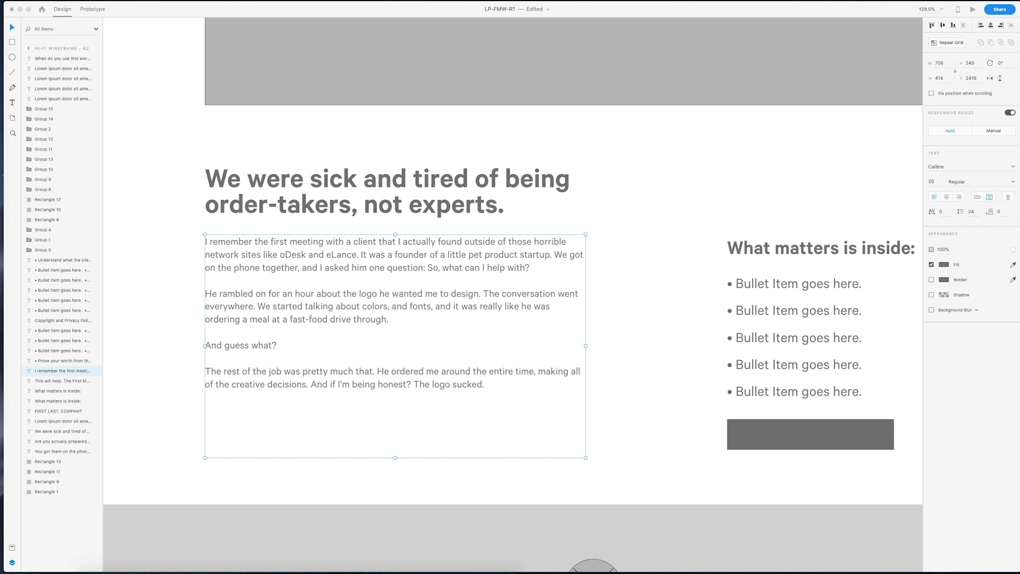
# - Replace the placeholder bullets under "What matters is inside:" with a new list beginning "• Six-Page Downloadable PDF"
pyautogui.scroll(15, 440, 322)
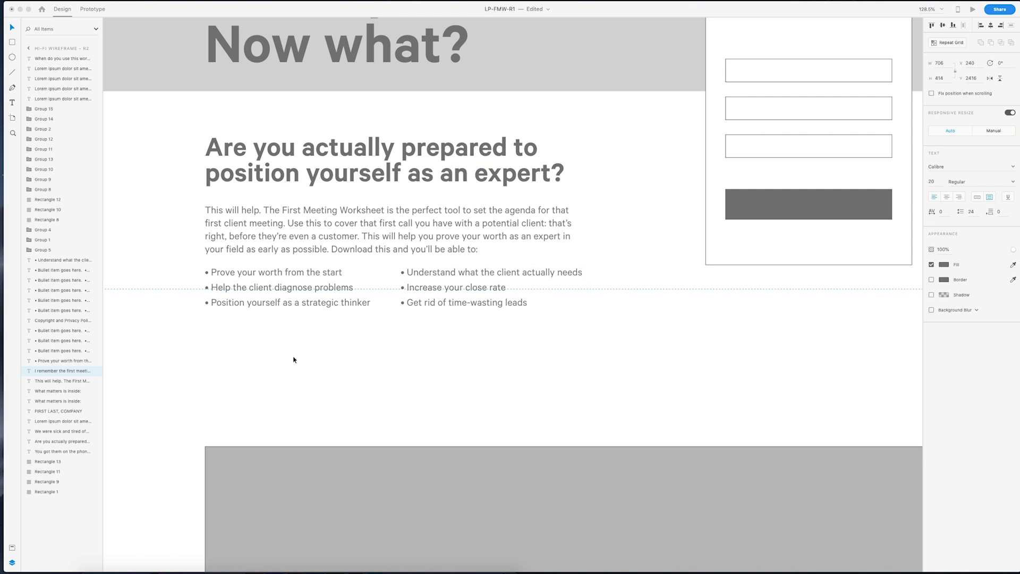
pyautogui.scroll(-16, 294, 358)
pyautogui.hscroll(5, 864, 215)
pyautogui.doubleClick(690, 246)
pyautogui.press('super+a')
pyautogui.write('•')
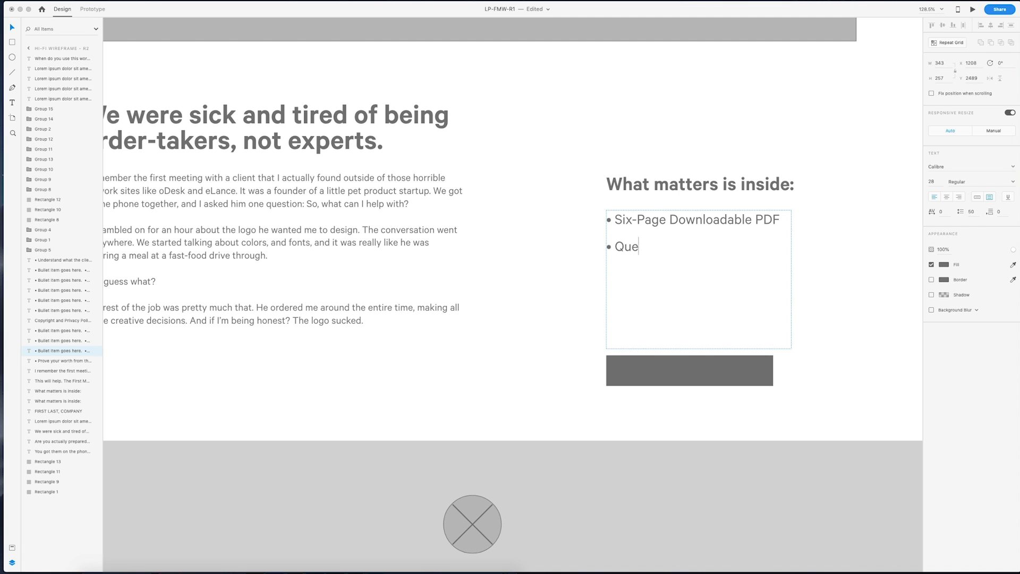
# - Rewrite the second bullet as "Printable Format" and add "Over 20 Questions To Ask" as the third
pyautogui.press('BackSpace')
pyautogui.press('BackSpace')
pyautogui.press('BackSpace')
pyautogui.press('BackSpace')
pyautogui.press('BackSpace')
pyautogui.press('BackSpace')
pyautogui.press('BackSpace')
pyautogui.press('BackSpace')
pyautogui.press('BackSpace')
pyautogui.press('BackSpace')
pyautogui.press('BackSpace')
pyautogui.press('BackSpace')
pyautogui.press('BackSpace')
pyautogui.press('BackSpace')
pyautogui.press('BackSpace')
pyautogui.press('BackSpace')
pyautogui.press('BackSpace')
pyautogui.press('BackSpace')
pyautogui.hotkey('alt', 'shift', 'Left')
pyautogui.hotkey('alt', 'shift', 'Left')
pyautogui.hotkey('alt', 'shift', 'Left')
pyautogui.hotkey('alt', 'shift', 'Left')
pyautogui.write('Printed Work')
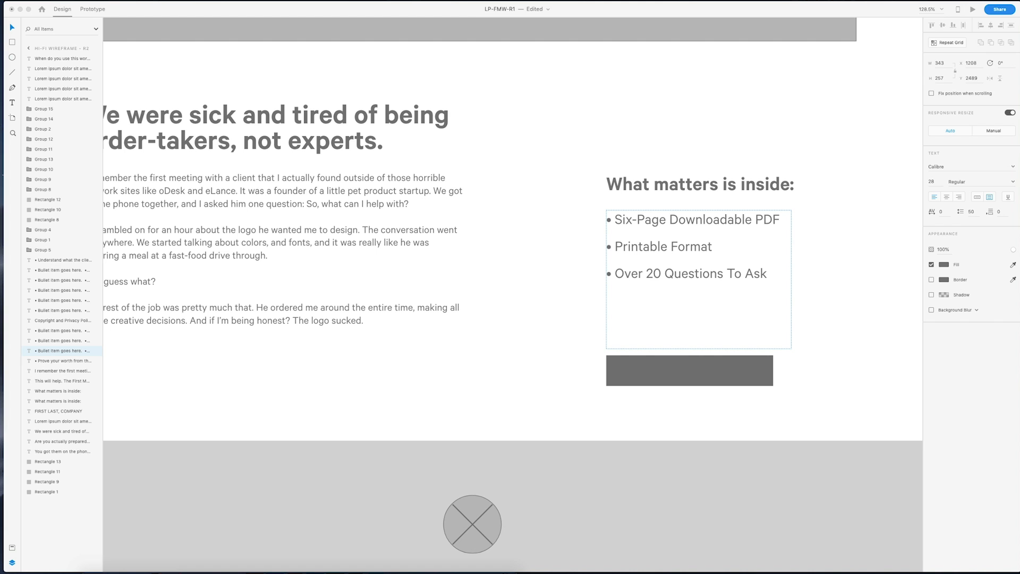
# - Complete the list with "20+ Insightful Questions", "Four-Phase Approach" and "Multiple Conversation Points"
pyautogui.hscroll(-3, 690, 289)
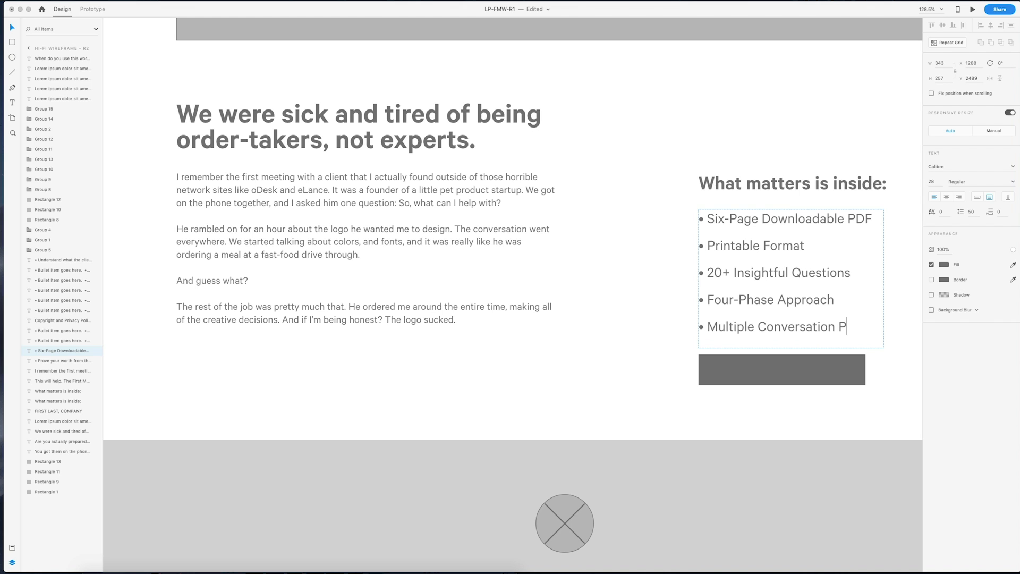
pyautogui.write('oints')
pyautogui.press('Escape')
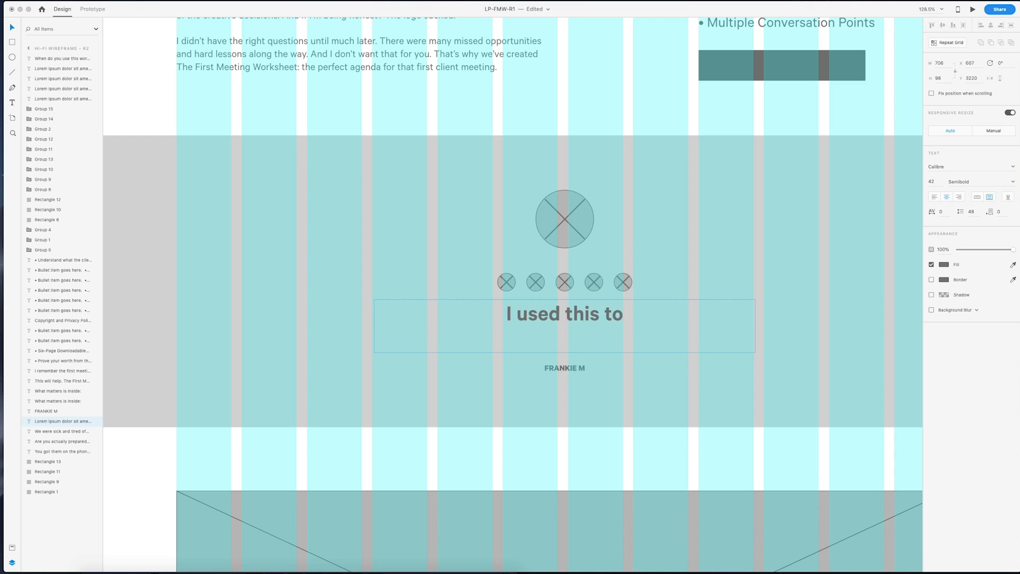
# - Enter the testimonial “I used this to help land a client at over ten times what I was charging before.” in quotation marks
pyautogui.write('help land a client at over ten times what I was charging before.')
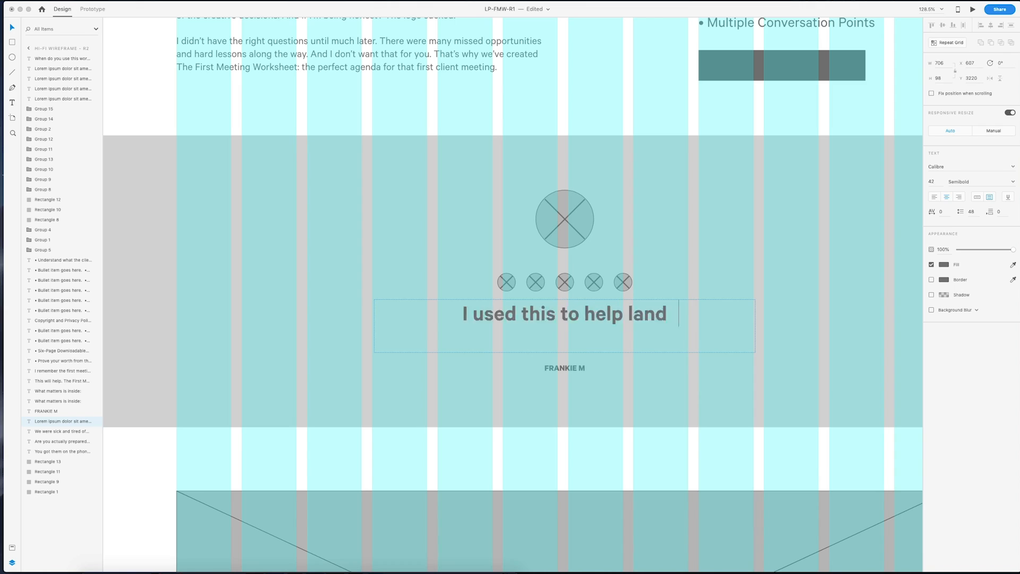
pyautogui.click(377, 313)
pyautogui.write('“')
pyautogui.click(732, 342)
pyautogui.write('”')
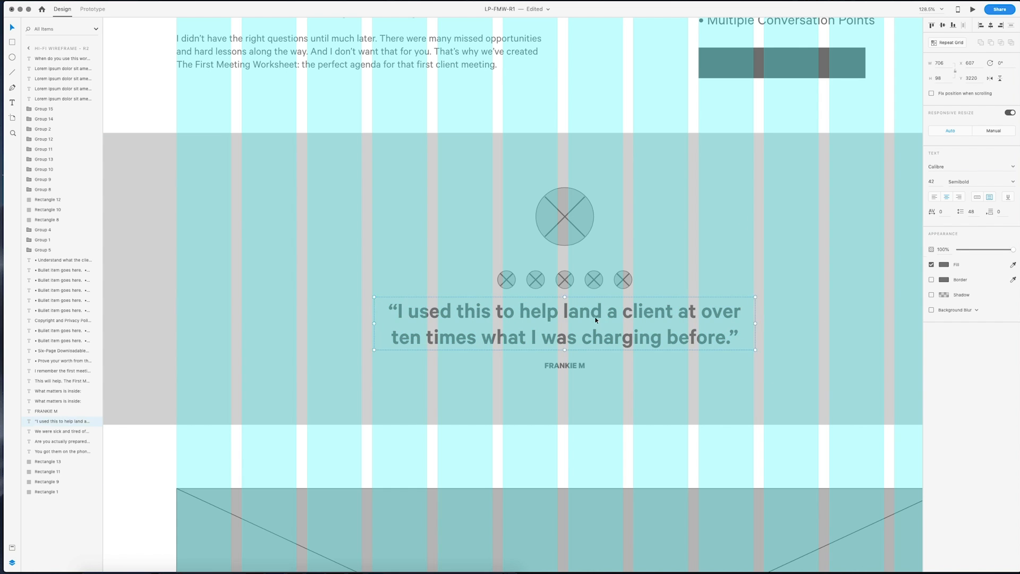
# - Set the letter spacing of the testimonial author's name to 100
pyautogui.click(610, 383)
pyautogui.click(564, 367)
pyautogui.click(941, 212)
pyautogui.write('100')
pyautogui.press('Return')
pyautogui.click(594, 364)
# - Rewrite the section heading as "The First Meeting Worksheet is for any kind of service provider." and begin replacing the first column's placeholder text
pyautogui.scroll(-5, 593, 365)
pyautogui.scroll(-3, 594, 365)
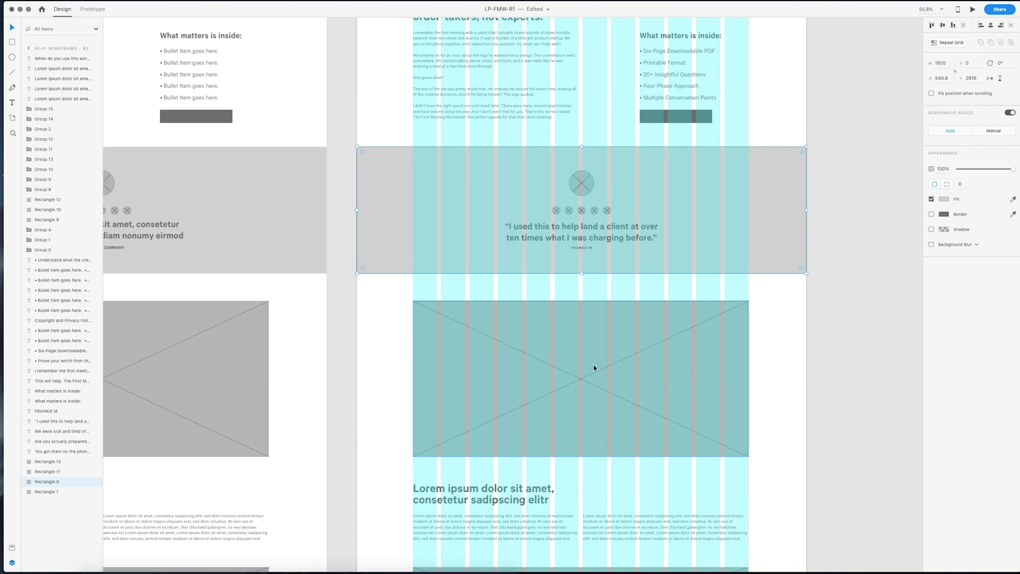
pyautogui.scroll(-8, 393, 212)
pyautogui.scroll(10, 291, 178)
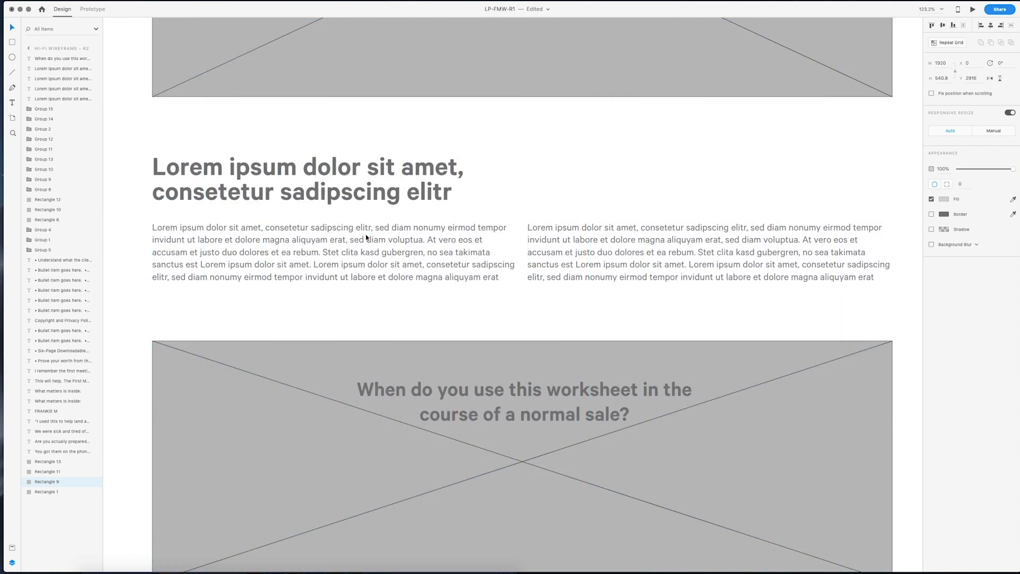
pyautogui.doubleClick(276, 178)
pyautogui.write('The First Meeting Worksheet is for any kind of service provider.')
pyautogui.doubleClick(333, 252)
pyautogui.write('F')
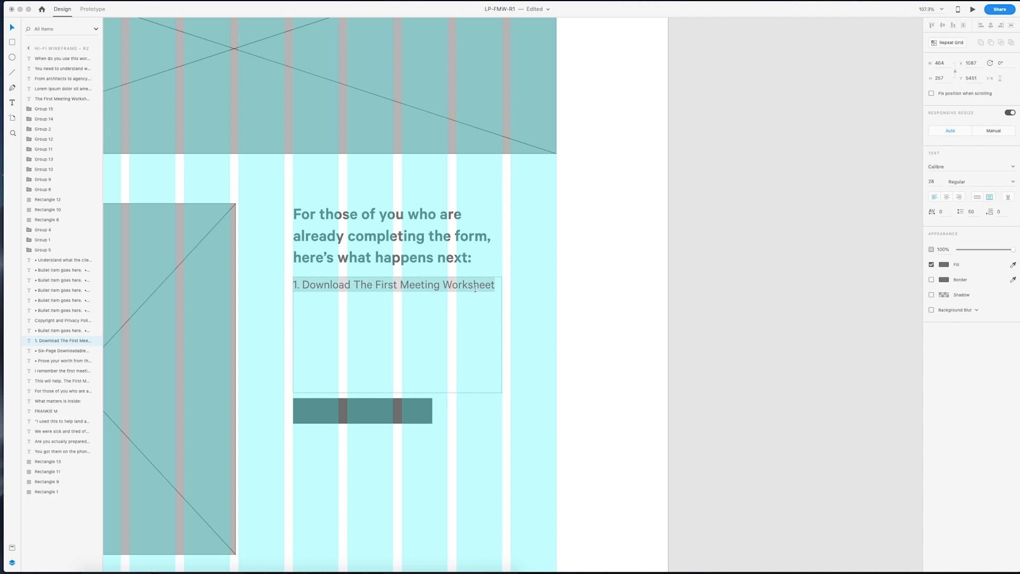
# - Add "2. Print a copy and review the questions" to the numbered list of what happens next
pyautogui.write('2. Print out a copy and r')
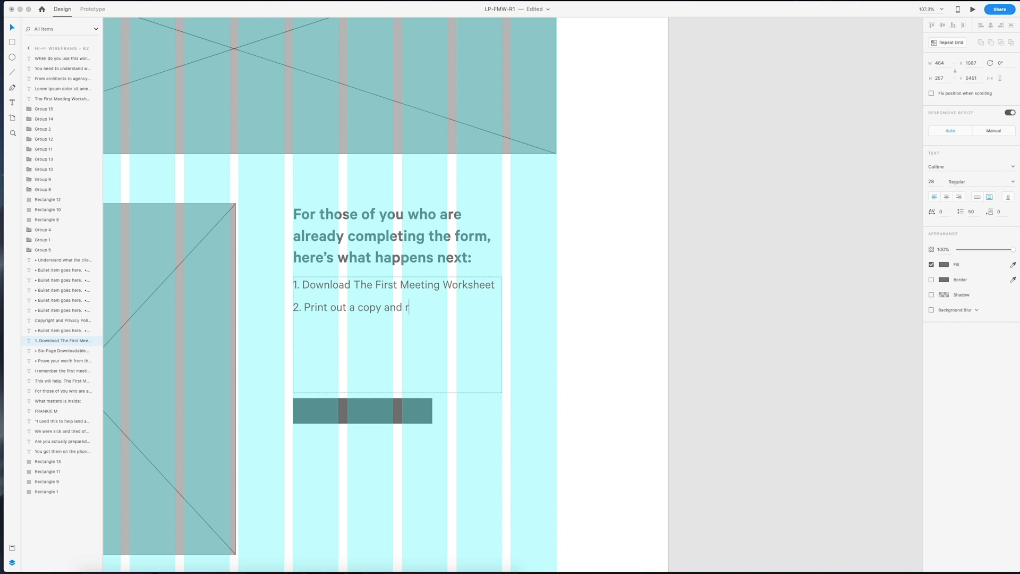
pyautogui.click(347, 307)
pyautogui.press('BackSpace')
pyautogui.press('BackSpace')
pyautogui.press('BackSpace')
pyautogui.press('BackSpace')
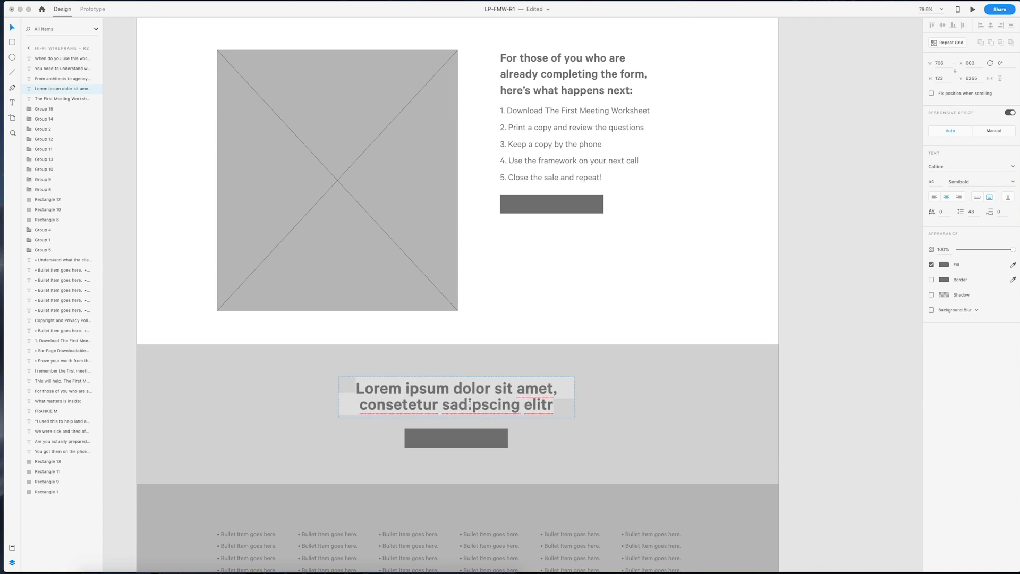
# - Replace the placeholder heading above the closing button with copy beginning "Stop being a pixel pusher. Start your next"
pyautogui.write('Stop being a pixel pusher. Start your next meetin.')
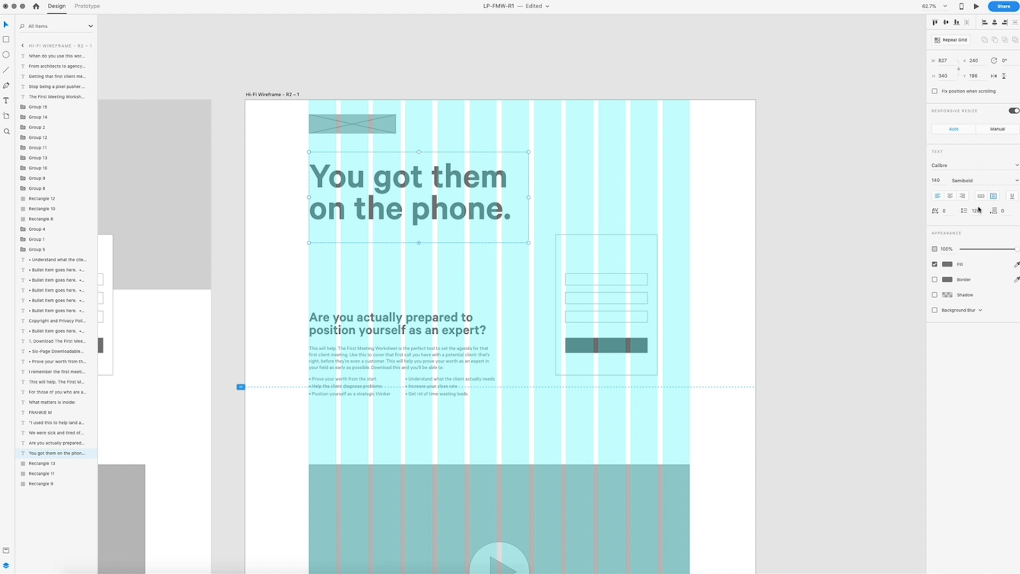
# - Enlarge the form card and move it to align with the right edge of the column grid
pyautogui.click(624, 274)
pyautogui.moveTo(556, 234); pyautogui.dragTo(533, 203)
pyautogui.moveTo(657, 375)
pyautogui.mouseDown()
pyautogui.moveTo(694, 396)
pyautogui.moveTo(669, 375)
pyautogui.mouseUp()
pyautogui.moveTo(626, 219); pyautogui.dragTo(657, 219)
# - Set the hero headline's font size to 120 and narrow its text box to a width of 781
pyautogui.click(464, 216)
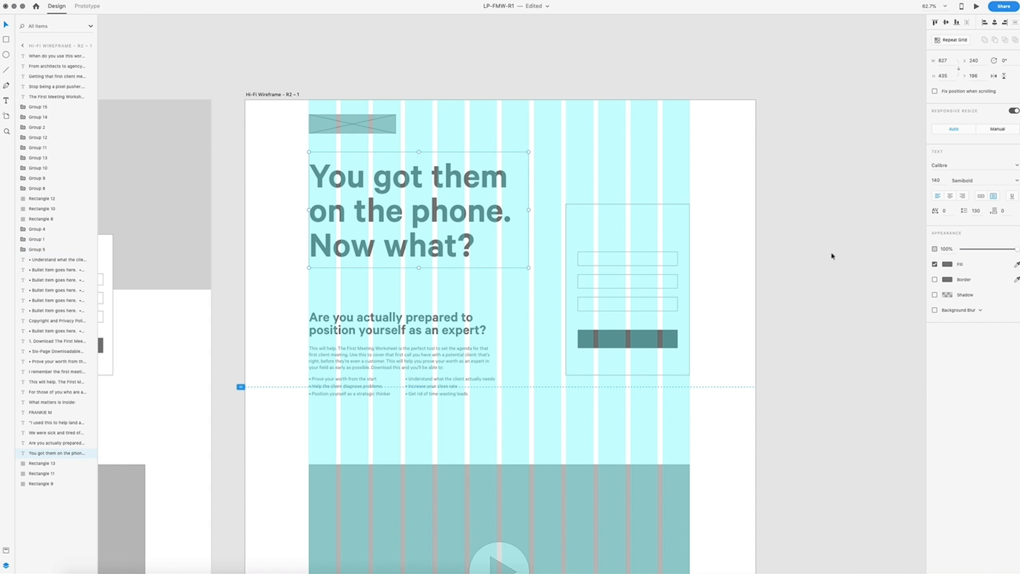
pyautogui.click(939, 181)
pyautogui.write('120')
pyautogui.press('Return')
pyautogui.moveTo(529, 210); pyautogui.dragTo(516, 210)
# - Set the hero headline's line spacing to 110 and shorten its text box to fit the three lines
pyautogui.click(519, 341)
pyautogui.click(467, 239)
pyautogui.click(976, 211)
pyautogui.write('110')
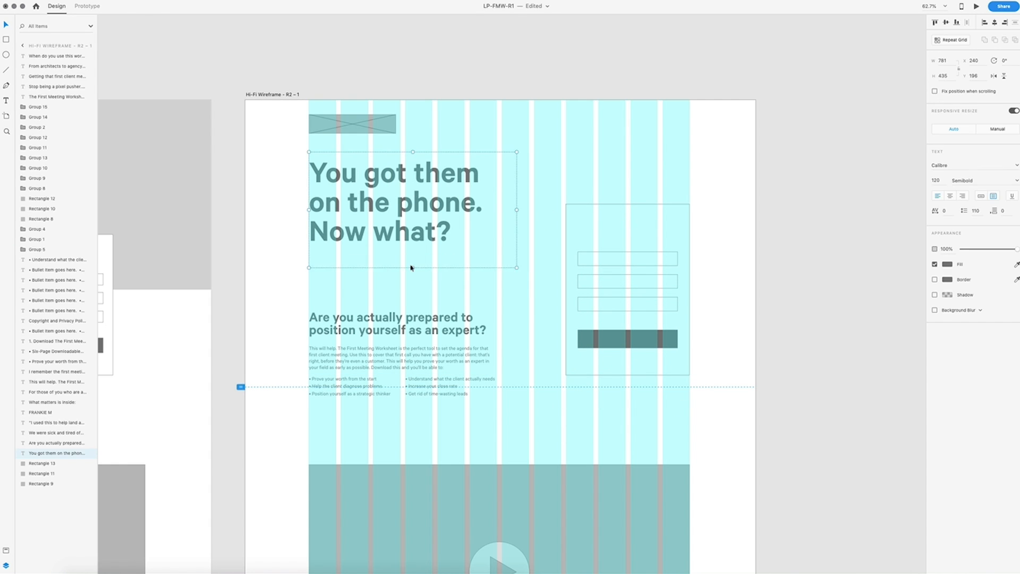
pyautogui.moveTo(413, 267); pyautogui.dragTo(413, 250)
# - Move the hero headline and the form card down by the same small distance
pyautogui.moveTo(399, 205); pyautogui.dragTo(399, 217)
pyautogui.moveTo(630, 231); pyautogui.dragTo(630, 243)
# - Duplicate the logo placeholder at the artboard's left edge below the headline and move the subheading text block onto the pasteboard
pyautogui.moveTo(351, 122); pyautogui.dragTo(287, 267)
pyautogui.scroll(-3, 372, 286)
pyautogui.moveTo(387, 289); pyautogui.dragTo(861, 289)
# - Enlarge the duplicated placeholder into a hero image spanning the full artboard width
pyautogui.click(278, 181)
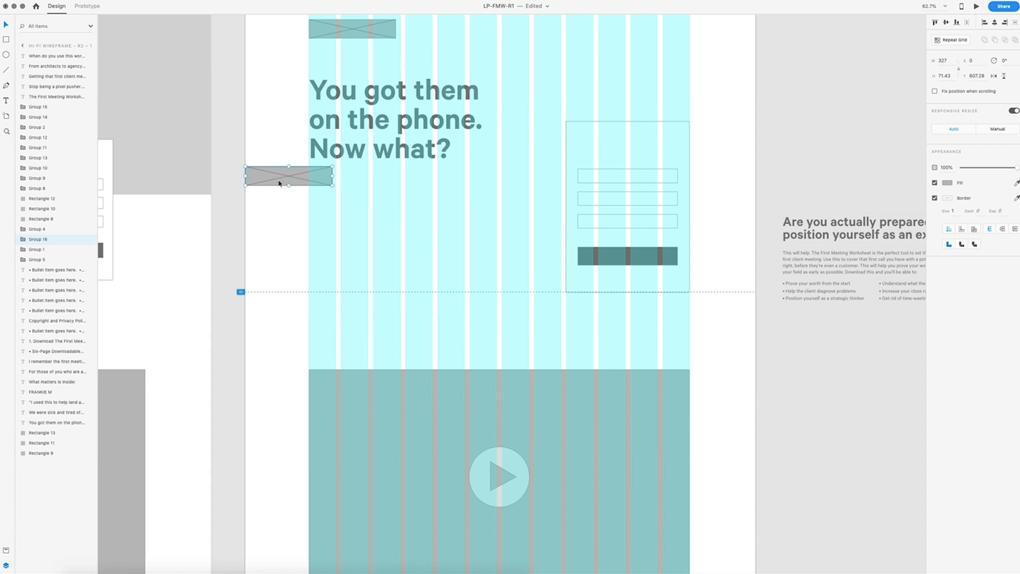
pyautogui.moveTo(333, 185); pyautogui.dragTo(756, 431)
# - Bring the form card to the front and move it down over the hero image placeholder
pyautogui.click(606, 189)
pyautogui.press('super+shift+bracketright')
pyautogui.moveTo(651, 180); pyautogui.dragTo(652, 223)
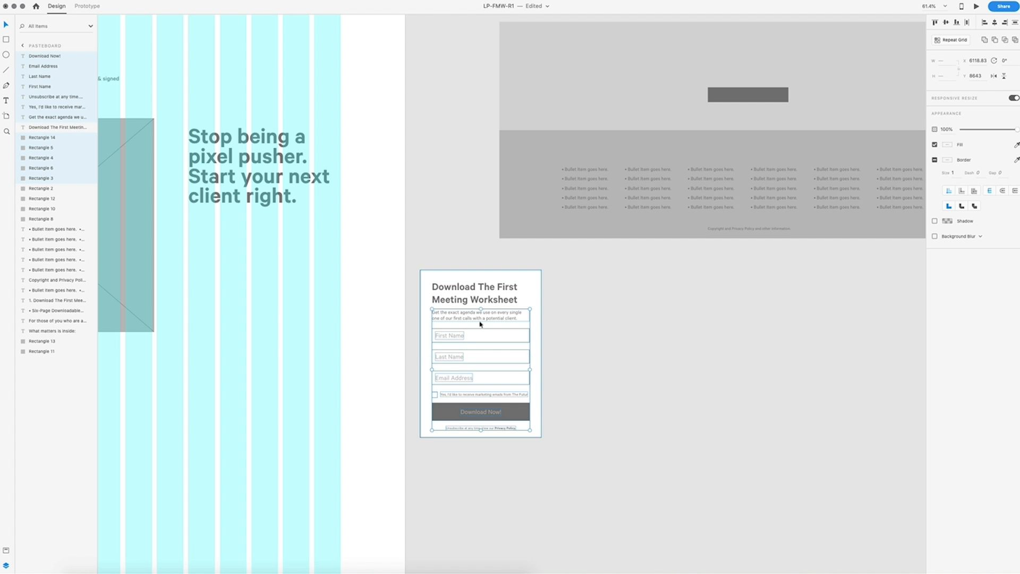
# - Move the form's intro text, fields, checkbox and button from the pasteboard card to below the "Stop being a pixel pusher" heading
pyautogui.moveTo(478, 326); pyautogui.dragTo(234, 289)
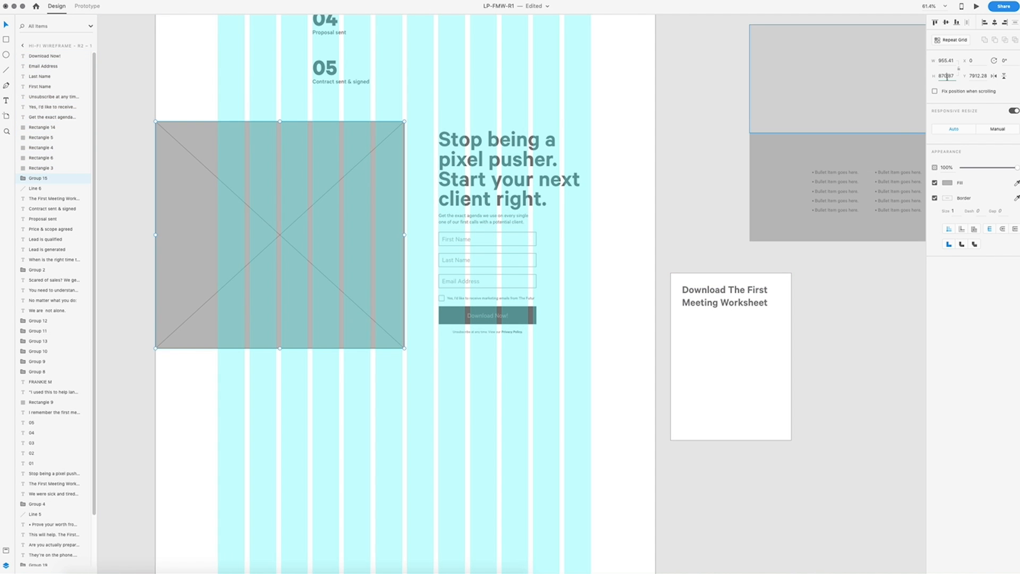
# - Set the image placeholder's height to 1080 and move the form fields, checkbox and button down to leave a gap below the intro text
pyautogui.write('1080')
pyautogui.press('Return')
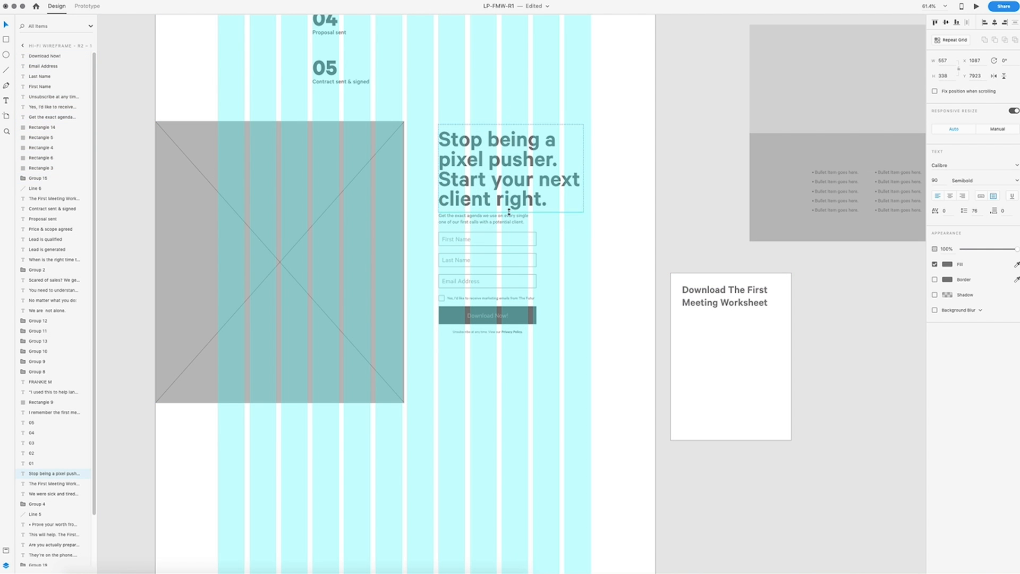
pyautogui.moveTo(523, 317); pyautogui.dragTo(494, 365)
pyautogui.click(494, 359)
pyautogui.scroll(2, 494, 359)
pyautogui.keyDown('shift'); pyautogui.click(537, 282); pyautogui.keyUp('shift')
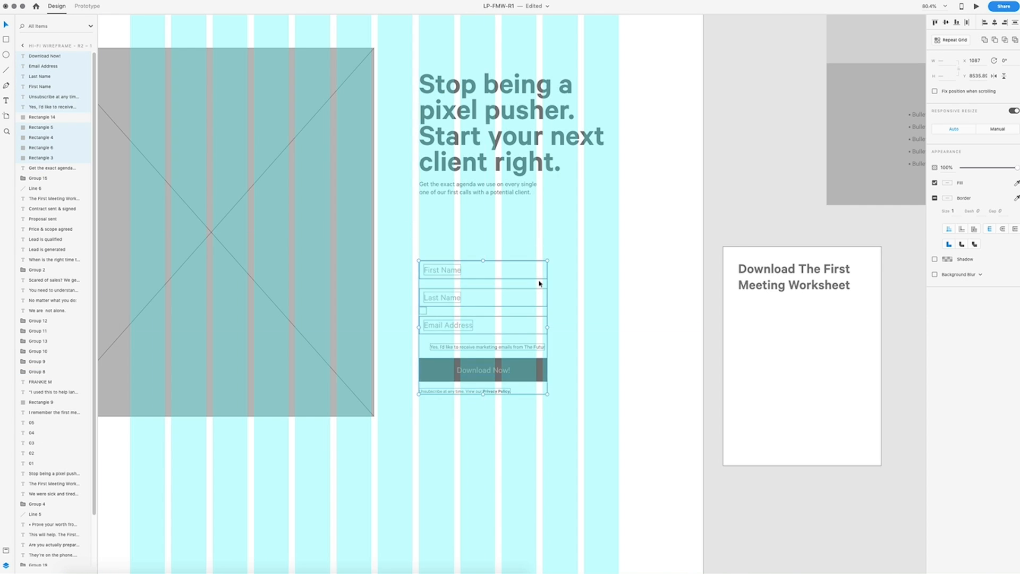
# - Remove the print-and-review item from the numbered list below the heading, renumber it, and reword the last item to "Close the sale, celebrate, and repeat!"
pyautogui.scroll(-4, 531, 303)
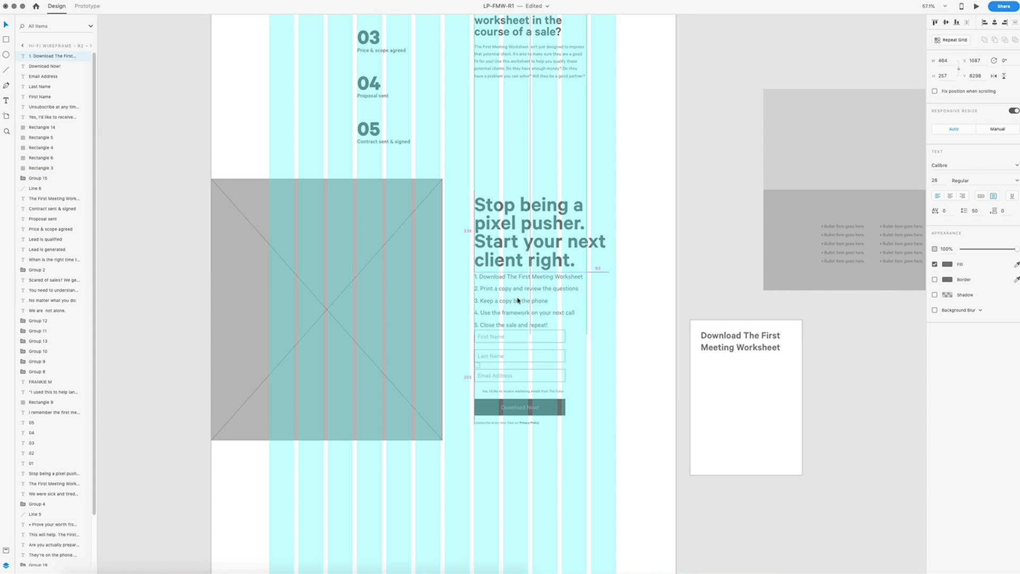
pyautogui.moveTo(518, 301); pyautogui.dragTo(512, 291)
pyautogui.press('BackSpace')
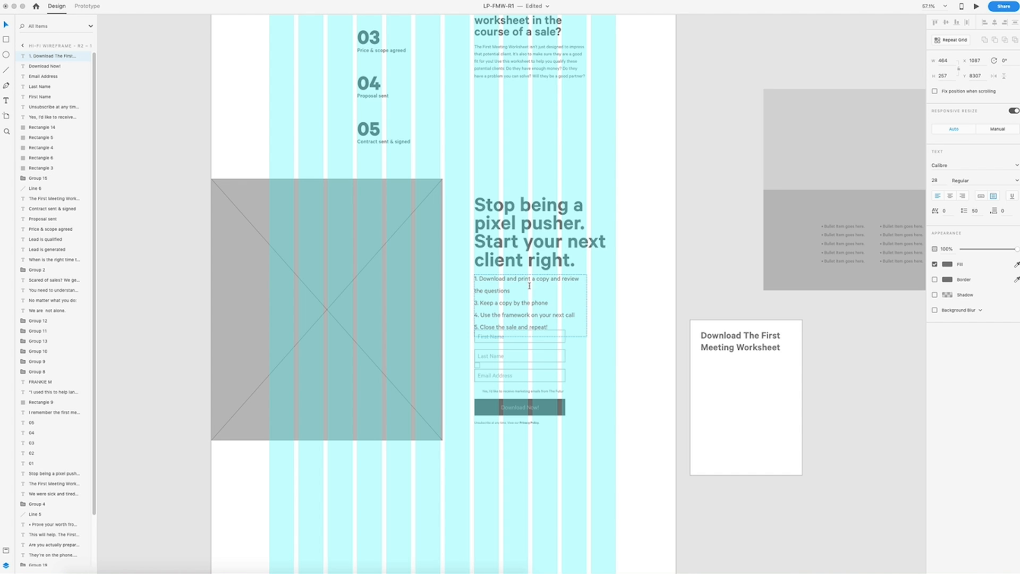
pyautogui.press('BackSpace')
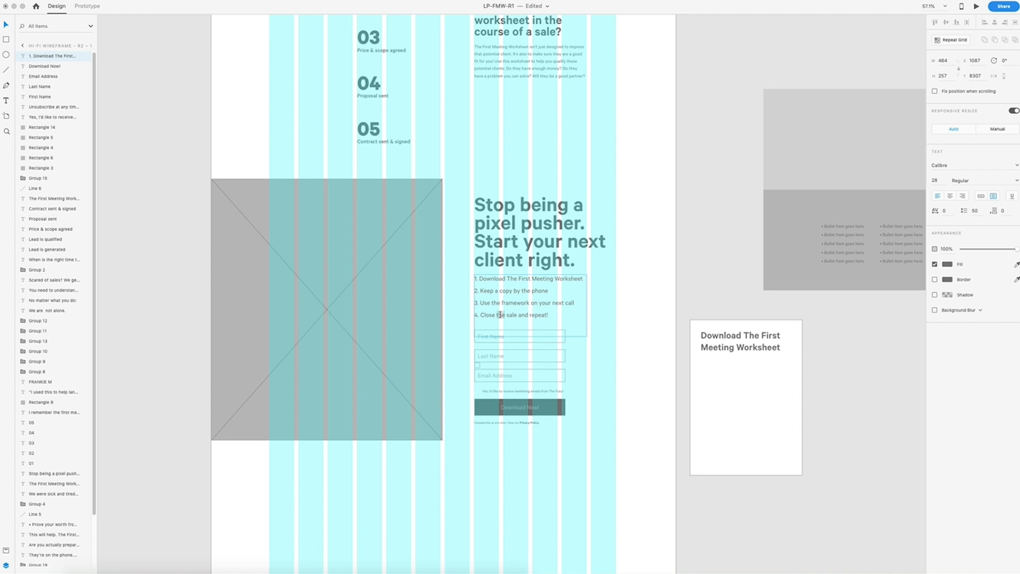
pyautogui.write('te,')
pyautogui.press('Escape')
# - Set the numbered list's line spacing to 34 and its font size to 20
pyautogui.scroll(20, 651, 276)
pyautogui.scroll(-20, 651, 276)
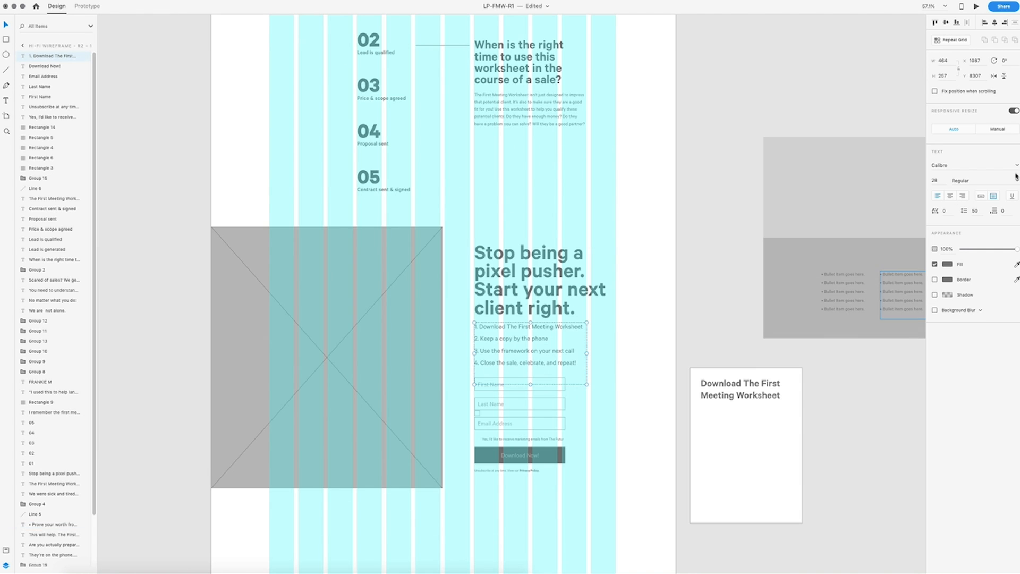
pyautogui.click(976, 210)
pyautogui.write('34')
pyautogui.press('Return')
pyautogui.scroll(20, 589, 244)
pyautogui.click(367, 261)
pyautogui.scroll(-20, 604, 296)
pyautogui.write('20')
pyautogui.press('Return')
# - Paste the "Get the exact agenda" intro text below the "Stop being a pixel pusher" heading and arrange the numbered list beneath it
pyautogui.moveTo(531, 324); pyautogui.dragTo(530, 295)
pyautogui.scroll(-5, 562, 303)
pyautogui.scroll(20, 600, 310)
pyautogui.doubleClick(562, 132)
pyautogui.scroll(-20, 562, 212)
pyautogui.click(531, 194)
pyautogui.press('super+v')
pyautogui.moveTo(531, 194); pyautogui.dragTo(532, 220)
pyautogui.moveTo(664, 235); pyautogui.dragTo(551, 176)
pyautogui.click(542, 208)
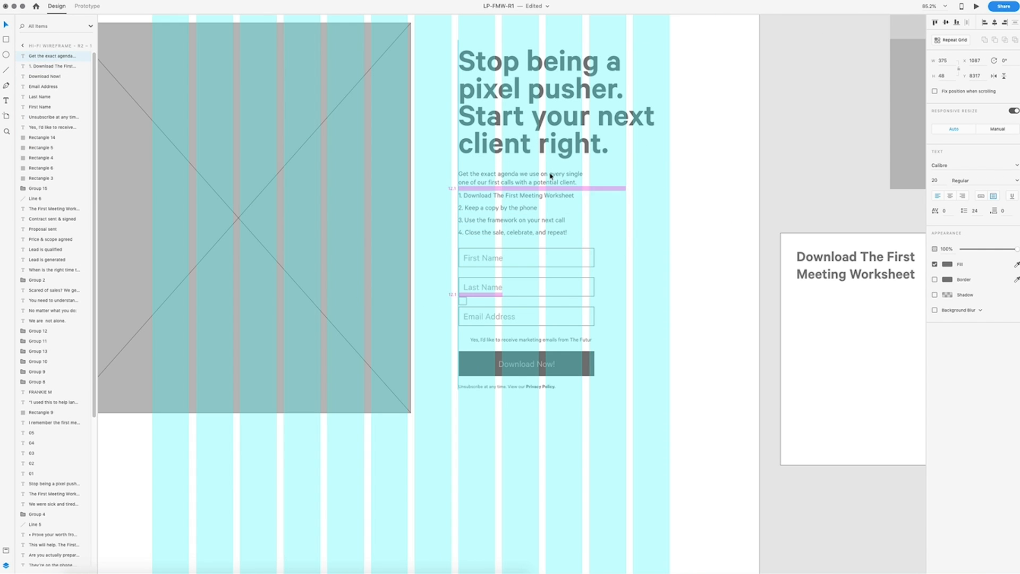
pyautogui.scroll(-3, 664, 287)
pyautogui.scroll(-10, 758, 266)
pyautogui.press('super+v')
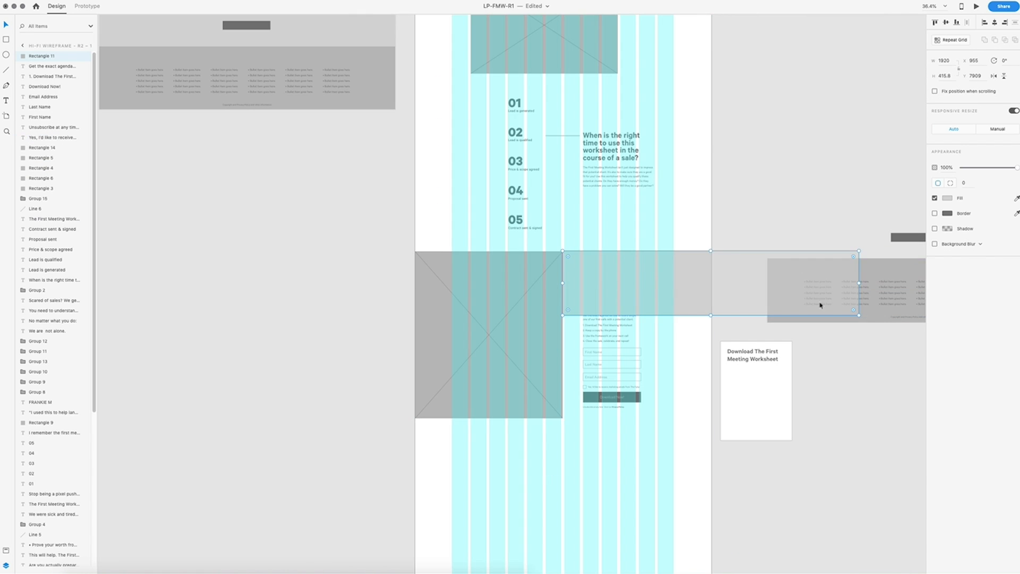
pyautogui.press('super+z')
# - Reword the story heading to "We were sick and tired of being order-takers. Pixel pushers. An extension of a piece of software."
pyautogui.scroll(10, 567, 150)
pyautogui.scroll(-2, 824, 112)
pyautogui.click(611, 240)
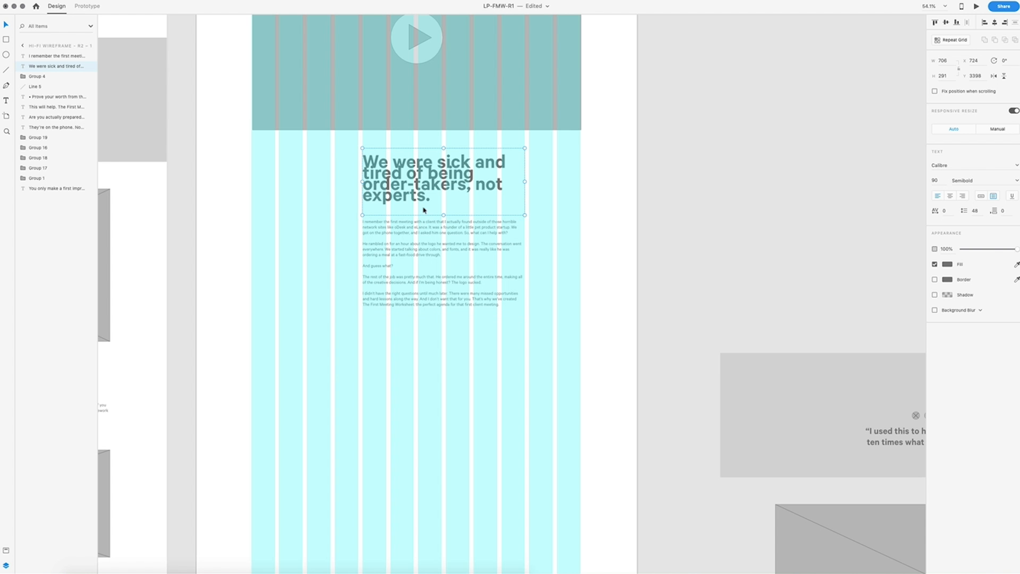
pyautogui.moveTo(425, 211); pyautogui.dragTo(471, 184)
pyautogui.press('BackSpace')
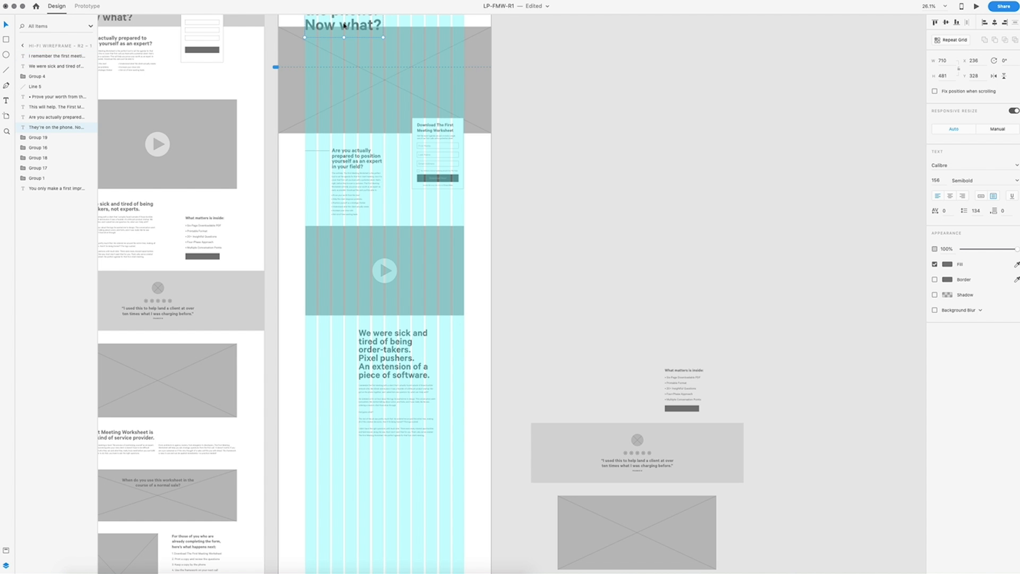
# - Move the testimonial section from the pasteboard onto the artboard below the story text, spanning the full artboard width
pyautogui.scroll(3, 372, 478)
pyautogui.scroll(-1, 446, 338)
pyautogui.scroll(-3, 446, 339)
pyautogui.click(810, 182)
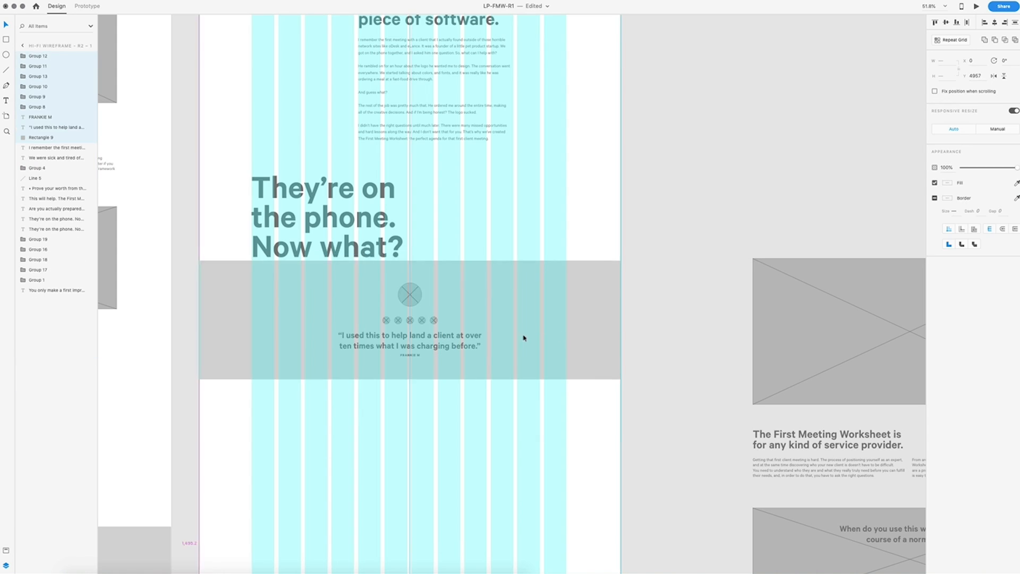
pyautogui.moveTo(524, 336); pyautogui.dragTo(524, 293)
# - Replace the copied headline above the testimonial with "We are not alone.", breaking the line before "not"
pyautogui.write('We are not alone.')
pyautogui.press('Left')
pyautogui.press('Left')
pyautogui.press('Left')
pyautogui.press('Left')
pyautogui.press('Left')
pyautogui.press('Left')
pyautogui.press('Left')
pyautogui.press('Left')
pyautogui.press('Left')
pyautogui.press('Left')
pyautogui.press('Return')
pyautogui.press('Escape')
pyautogui.click(534, 343)
# - Show the layout grid and reposition the supporting text blocks below the "any type of service provider" heading
pyautogui.scroll(-6, 535, 318)
pyautogui.scroll(13, 535, 319)
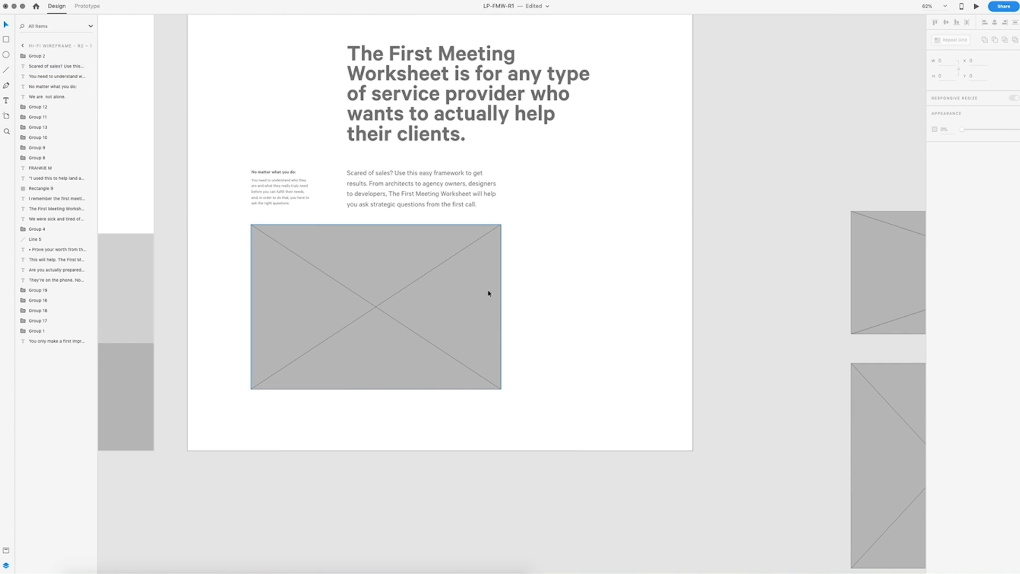
pyautogui.scroll(-3, 489, 294)
pyautogui.scroll(3, 467, 340)
pyautogui.scroll(5, 464, 356)
pyautogui.press('super+shift+apostrophe')
pyautogui.moveTo(316, 158); pyautogui.dragTo(277, 340)
pyautogui.moveTo(460, 197); pyautogui.dragTo(497, 197)
pyautogui.click(495, 198)
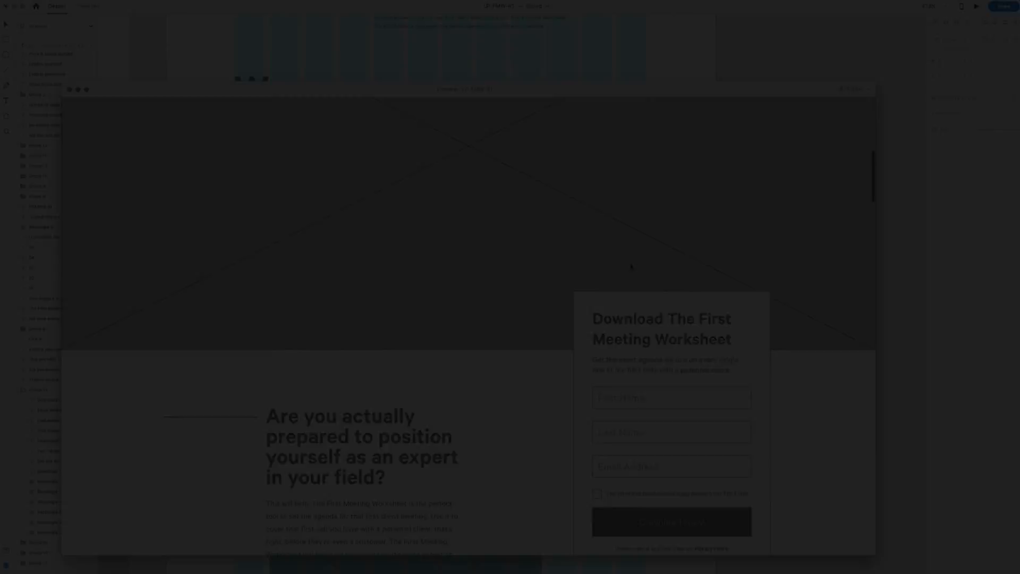
# - Review the landing page in the preview window, from the form section to the numbered sales stages and back to the story section
pyautogui.scroll(-15, 631, 266)
pyautogui.scroll(-15, 631, 267)
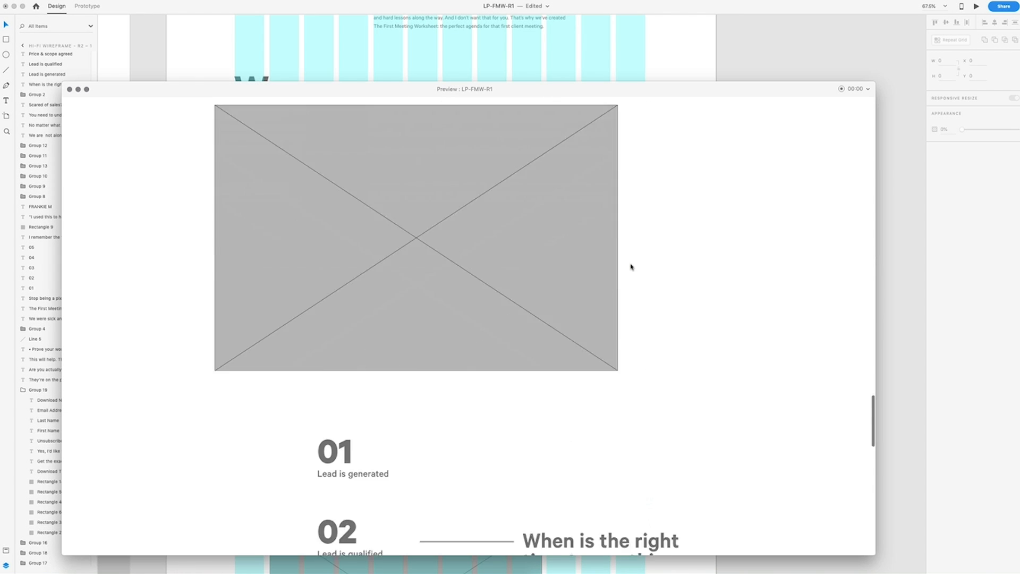
pyautogui.scroll(10, 631, 267)
pyautogui.scroll(15, 631, 267)
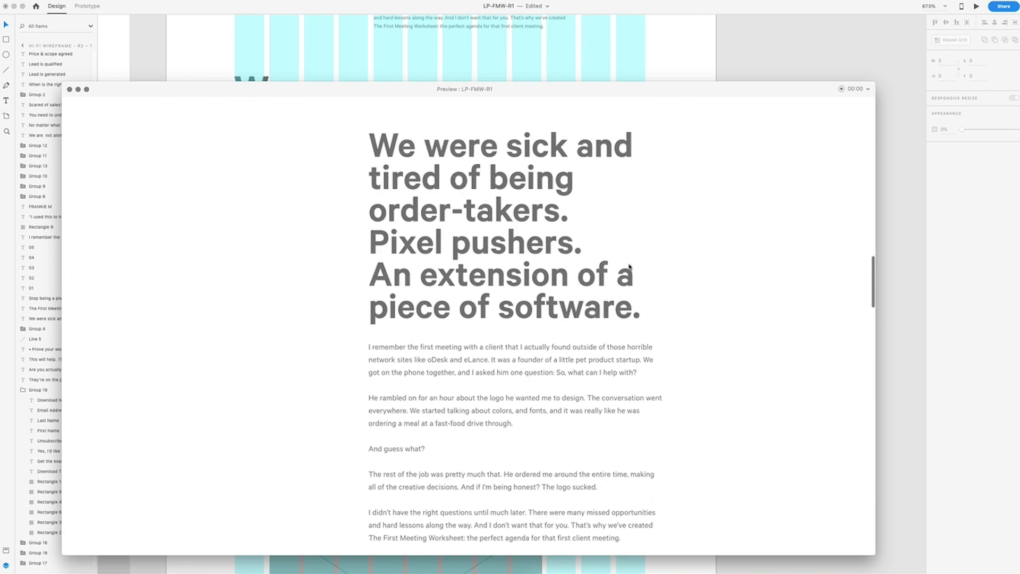